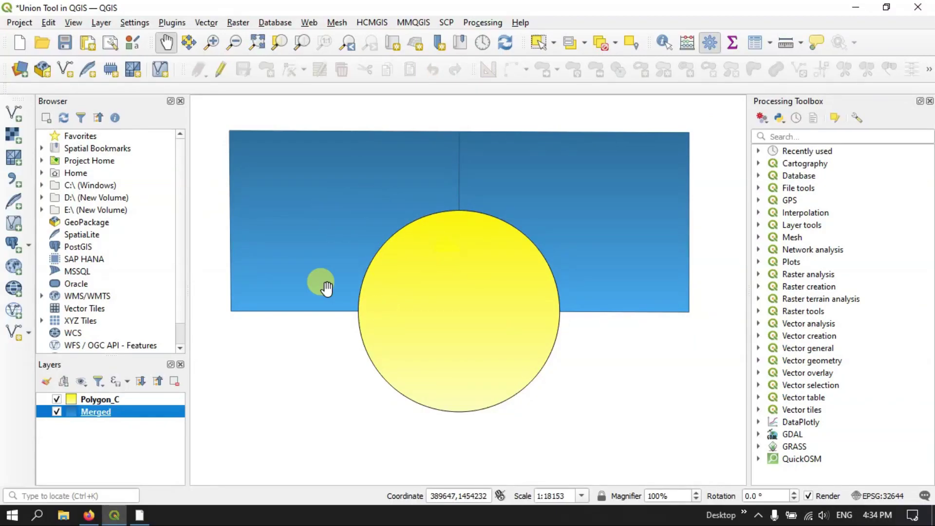
Step: Open and review the Polygon_C attribute table, then close it
left_click(100, 399)
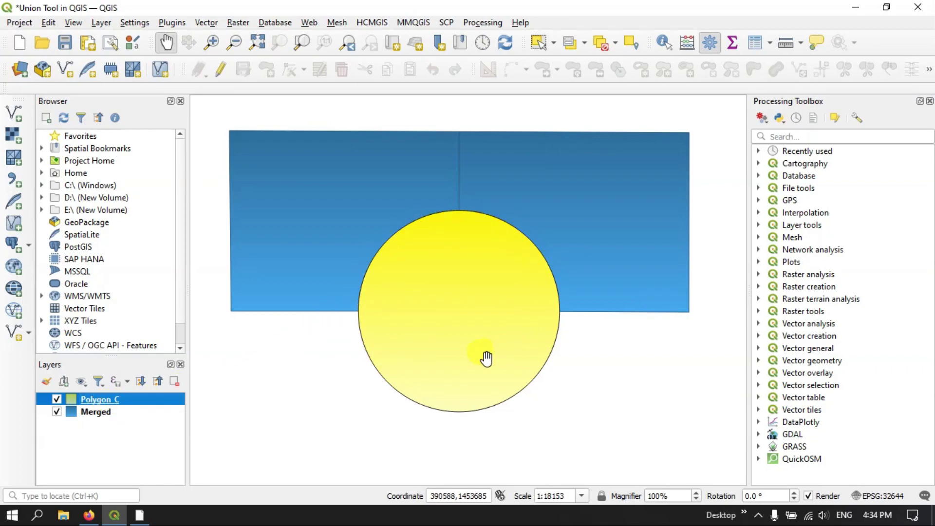
left_click(86, 413)
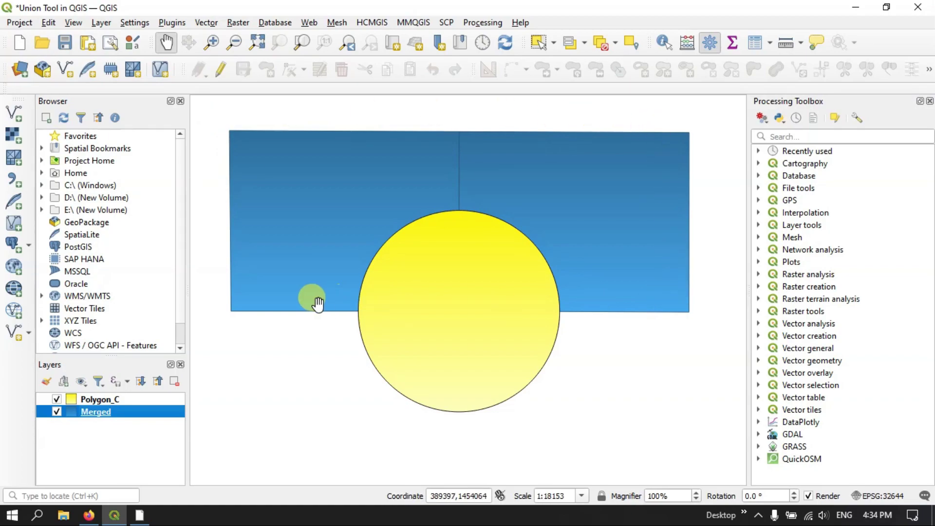
left_click(88, 401)
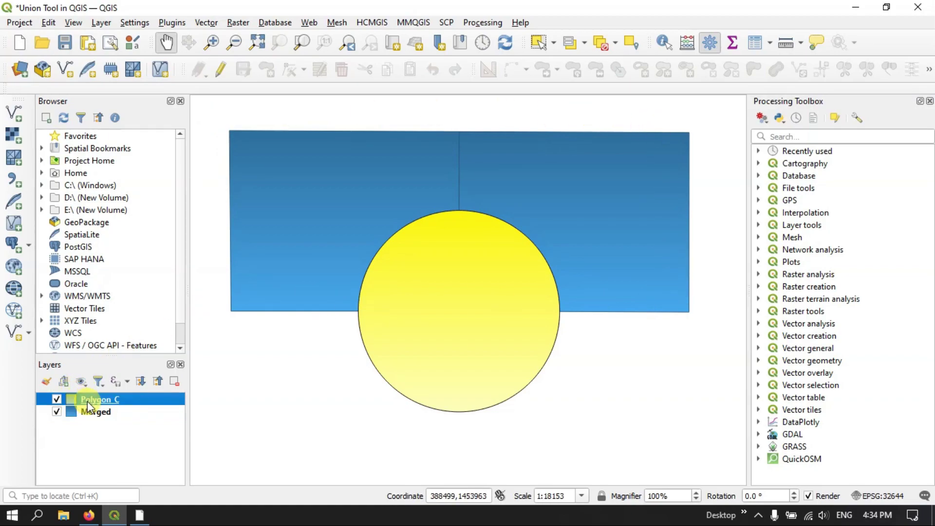
right_click(87, 401)
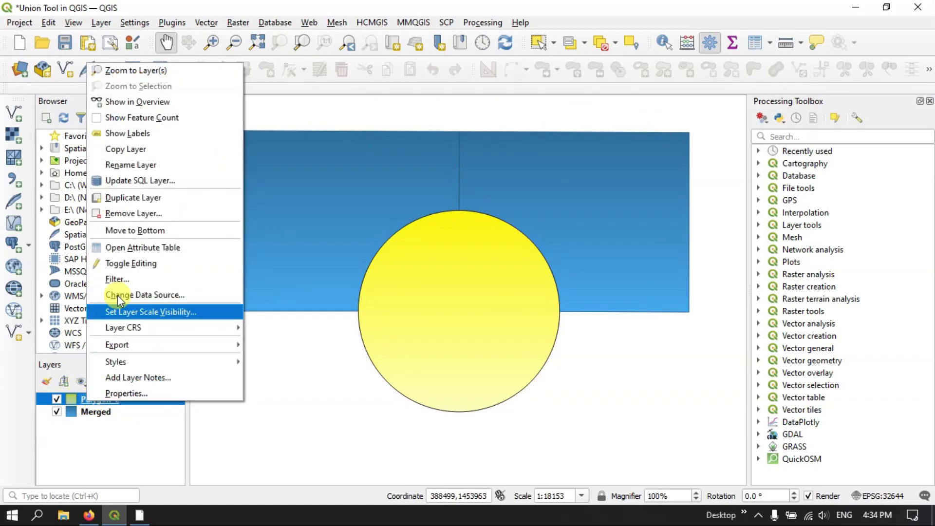
left_click(119, 248)
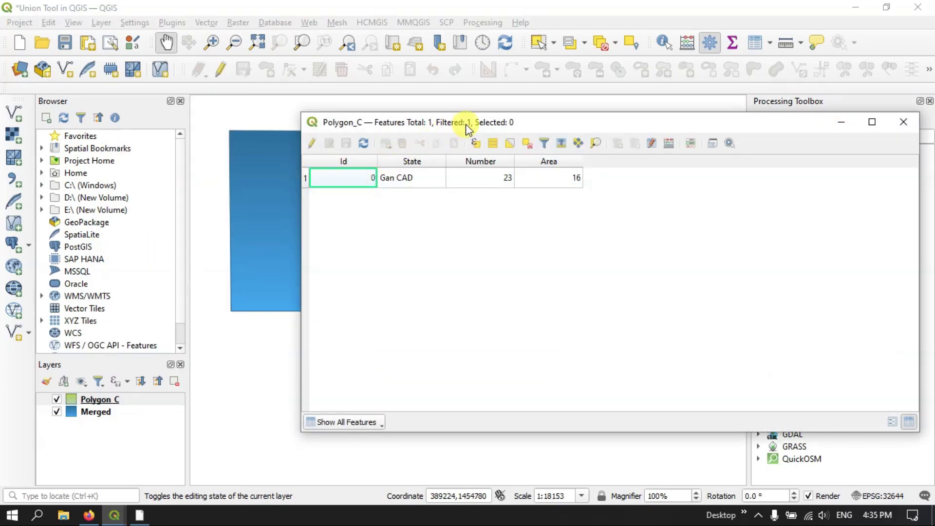
left_click_drag(466, 127, 468, 243)
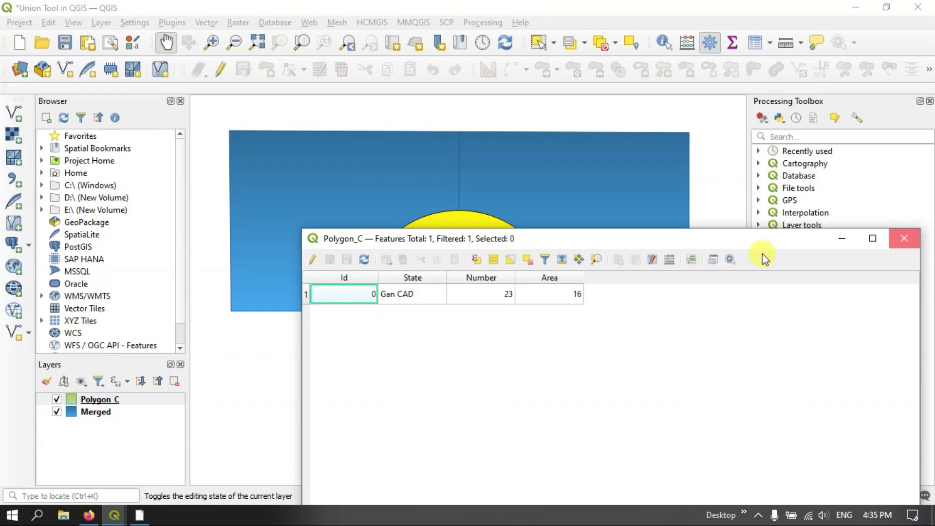
left_click(904, 238)
Step: Review the Merged attribute table with its two features, Terra and Bhoomi
right_click(97, 411)
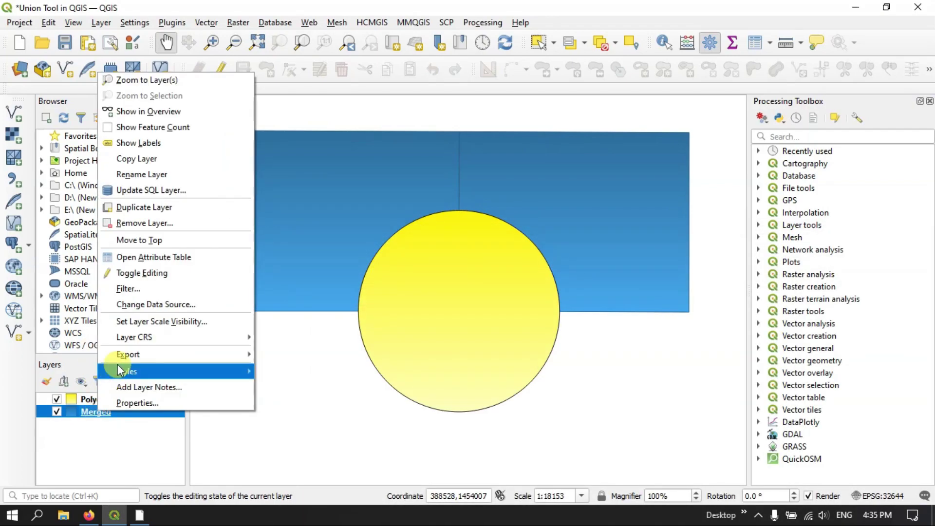
left_click(141, 257)
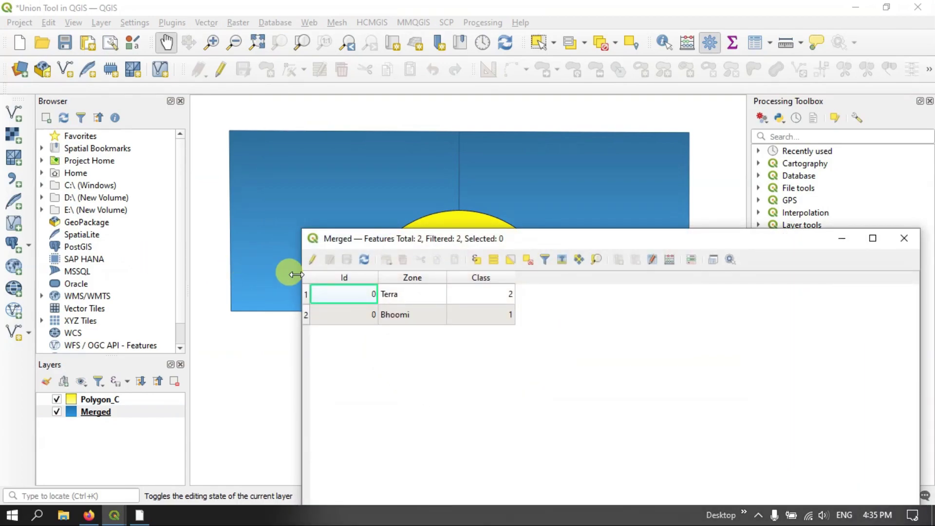
left_click_drag(415, 239, 439, 186)
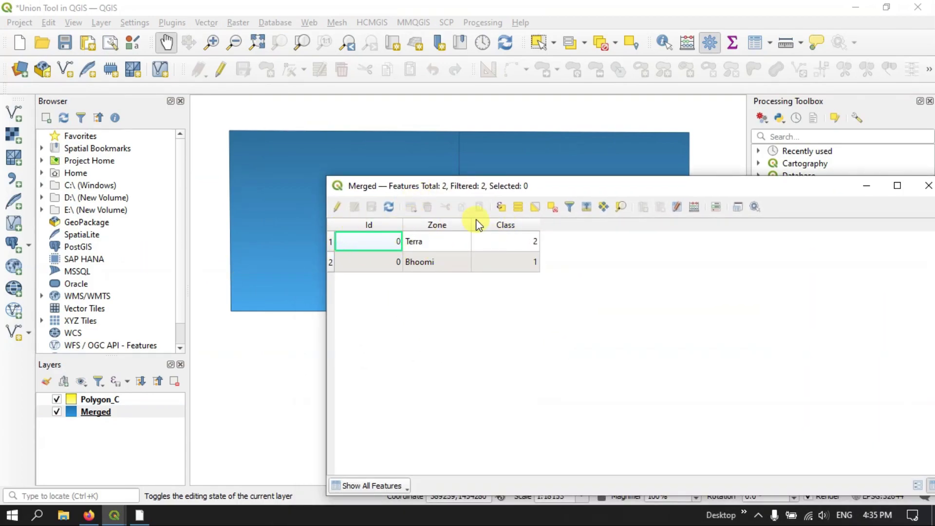
left_click_drag(574, 189, 464, 129)
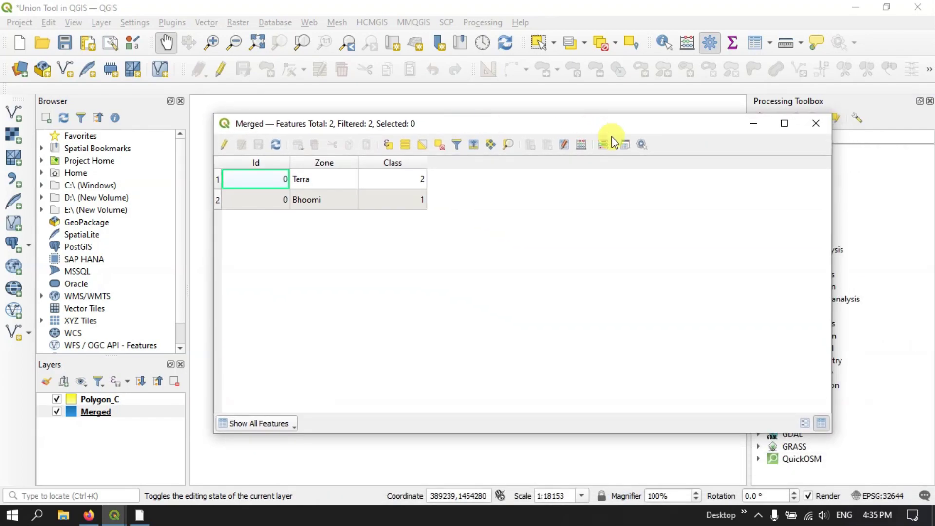
left_click(815, 123)
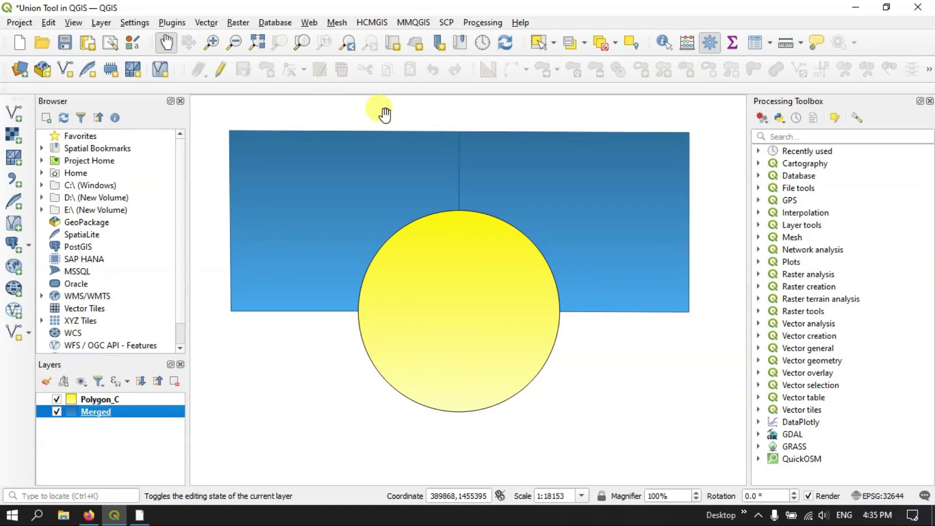
left_click(358, 145)
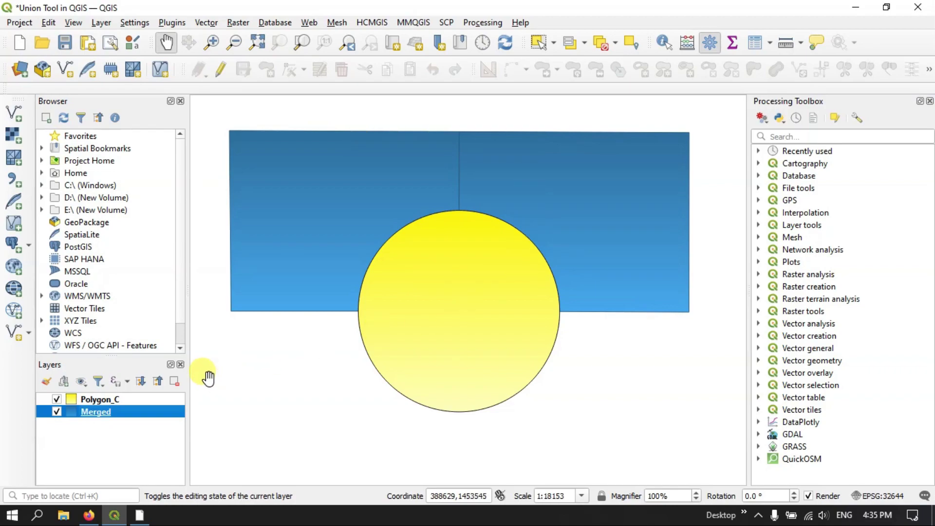
Step: Launch the Union tool from Vector > Geoprocessing Tools
left_click(204, 24)
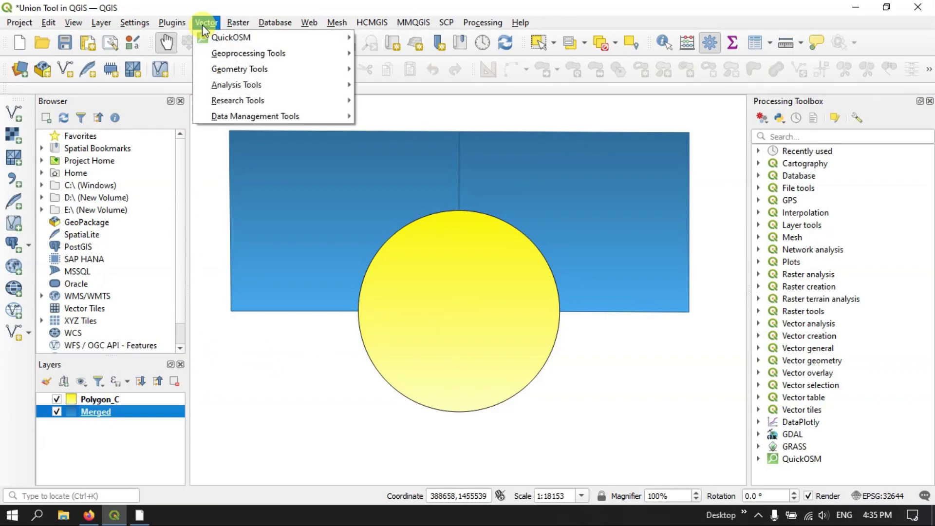
mouse_move(213, 54)
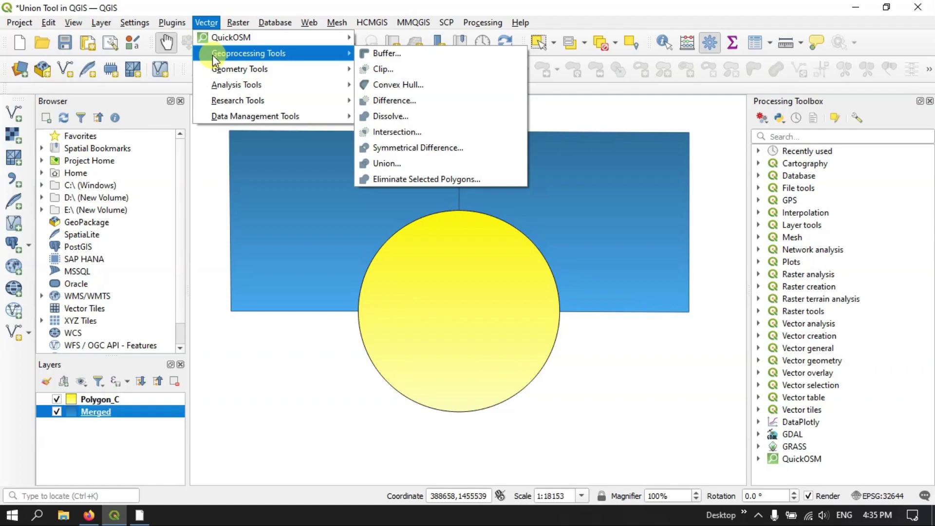
left_click(393, 163)
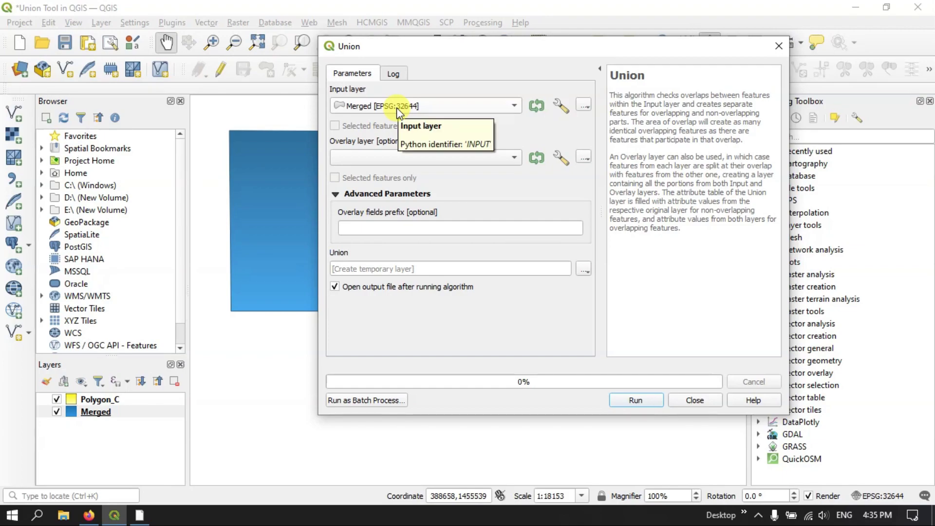
Step: Set Merged as the Union input layer and Polygon_C as the overlay layer
left_click(397, 107)
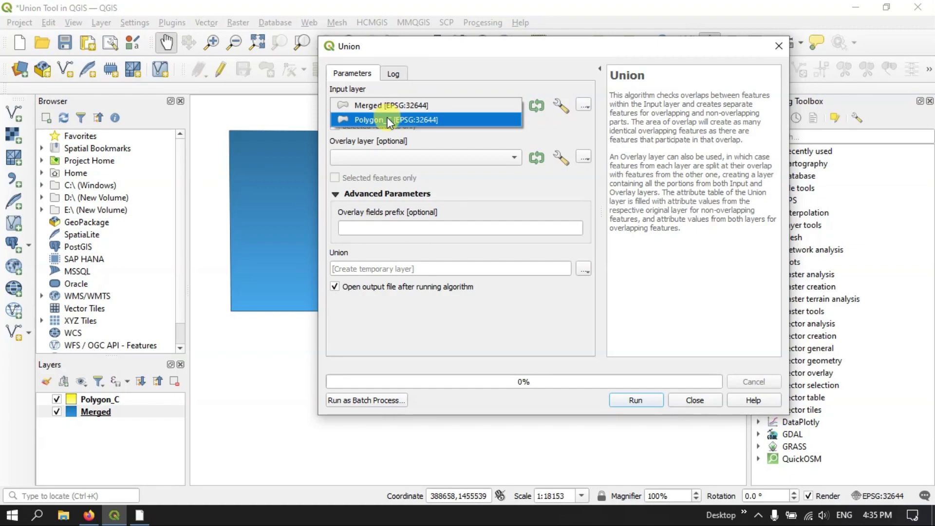
left_click(388, 119)
left_click(397, 109)
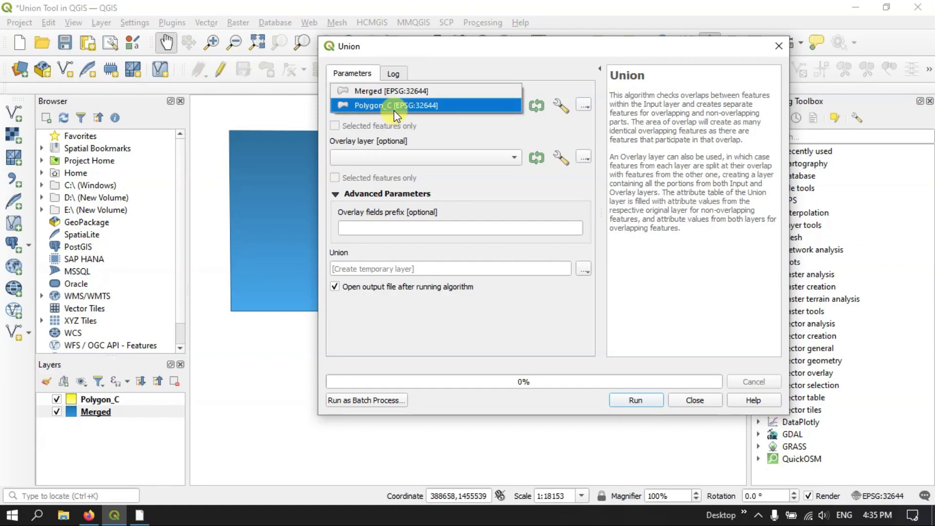
left_click(398, 111)
left_click(398, 109)
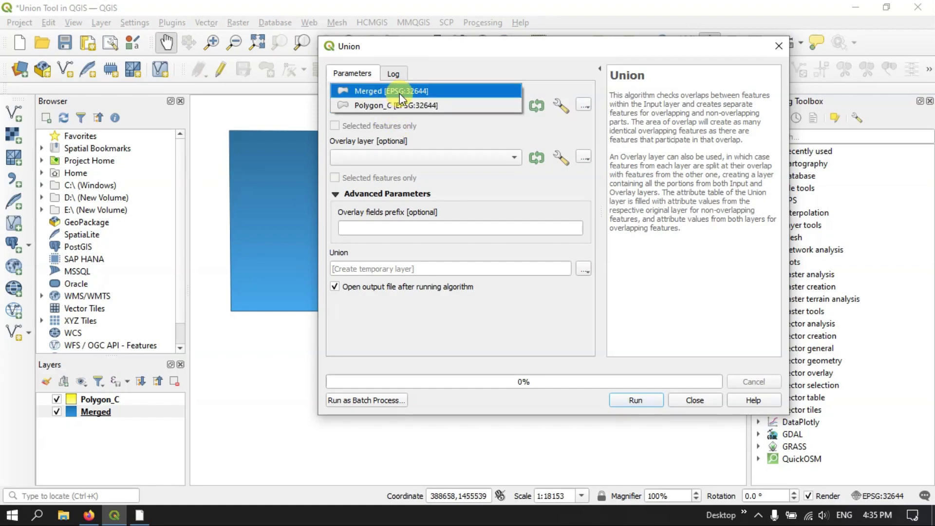
left_click(399, 92)
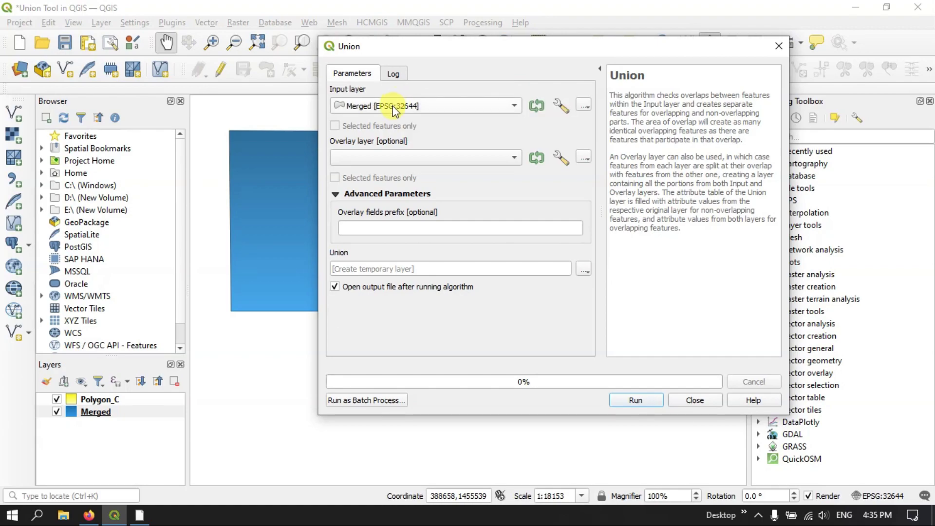
left_click(377, 158)
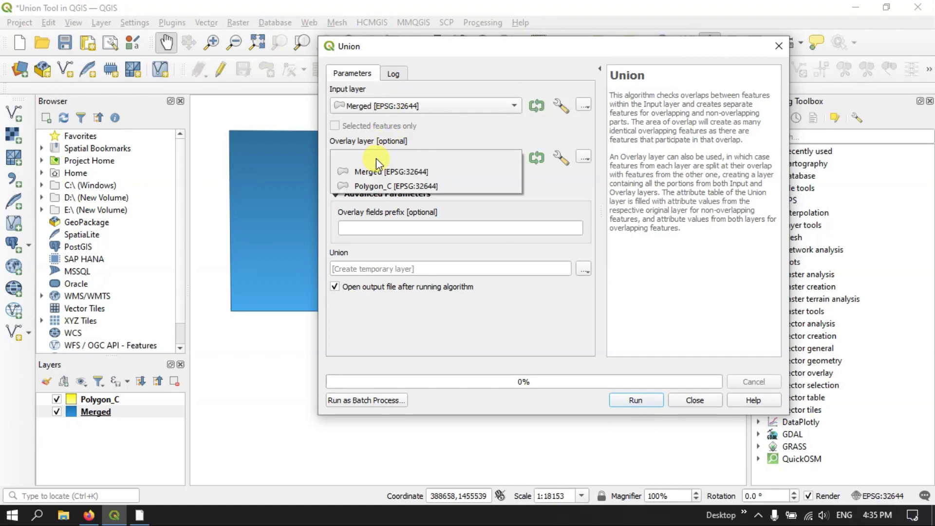
left_click(377, 185)
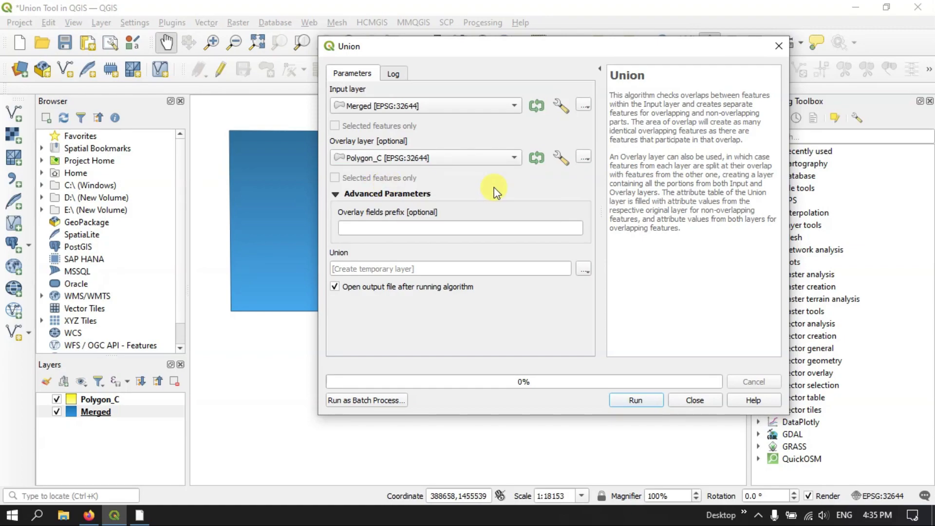
left_click(584, 269)
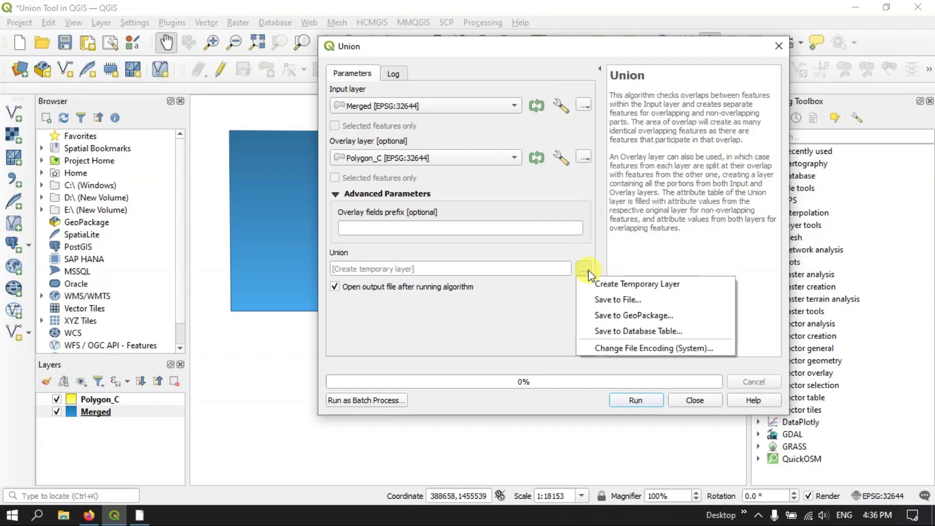
Step: Save the Union output to a file as the shapefile Union_C.shp
left_click(599, 301)
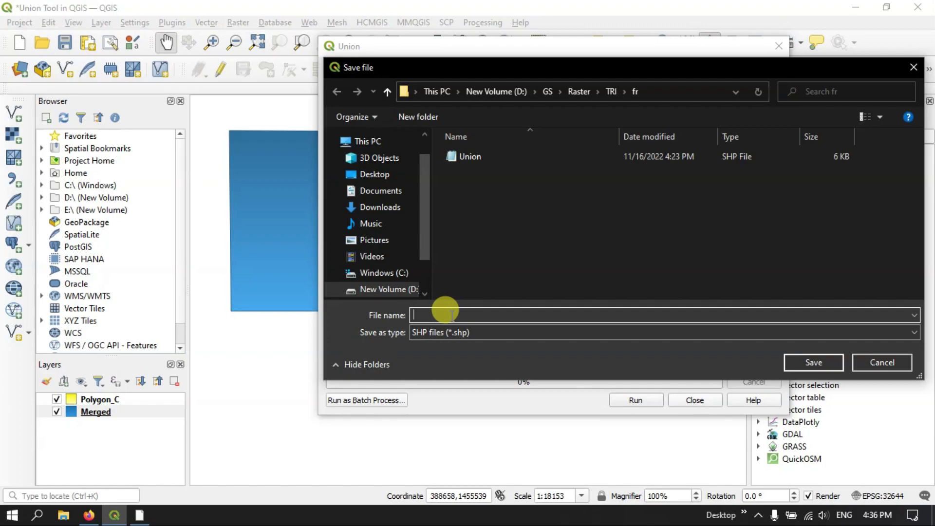
type("U")
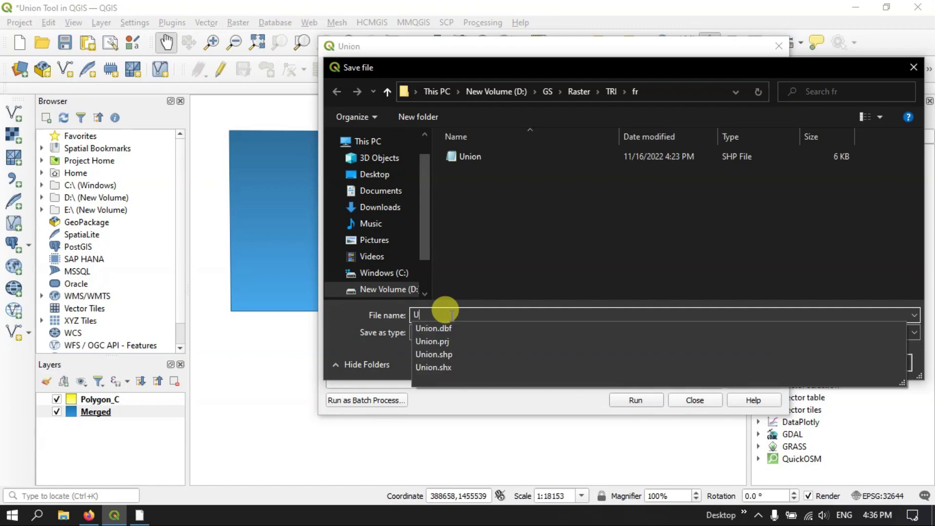
type("nion")
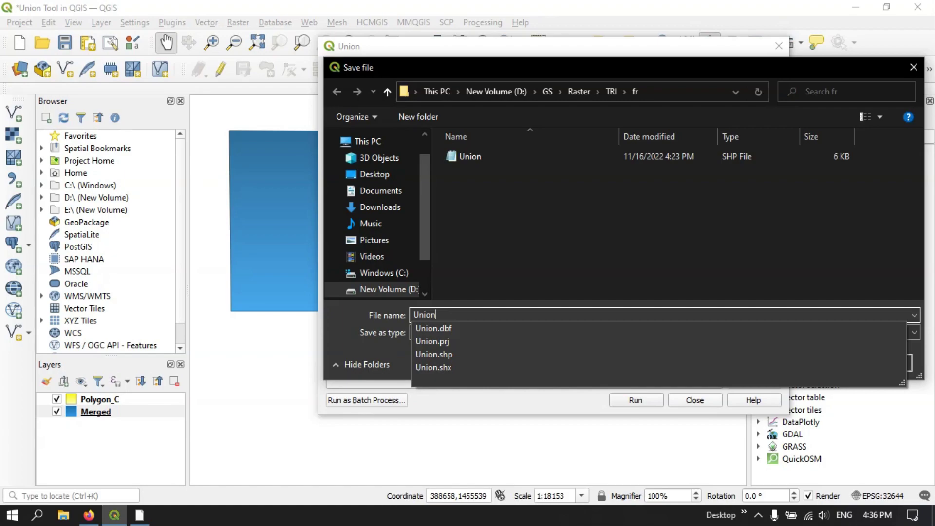
type("_C")
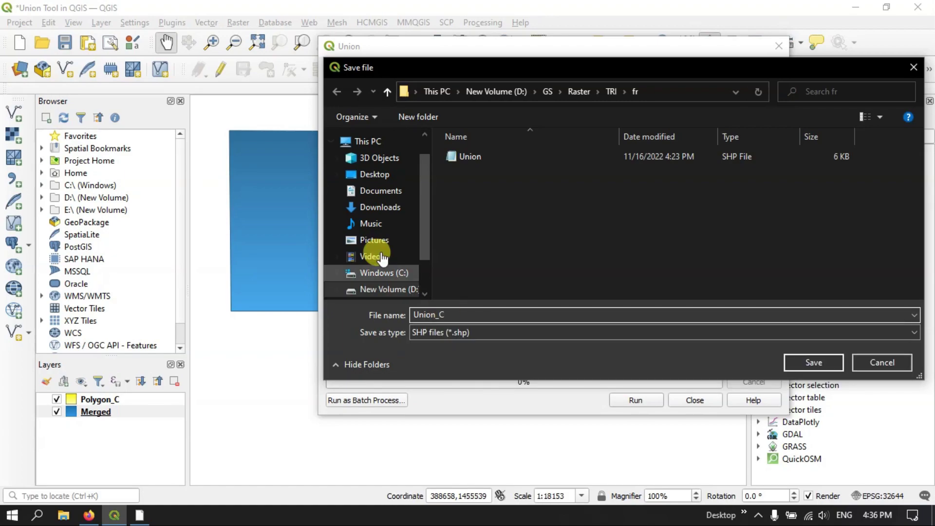
left_click(466, 333)
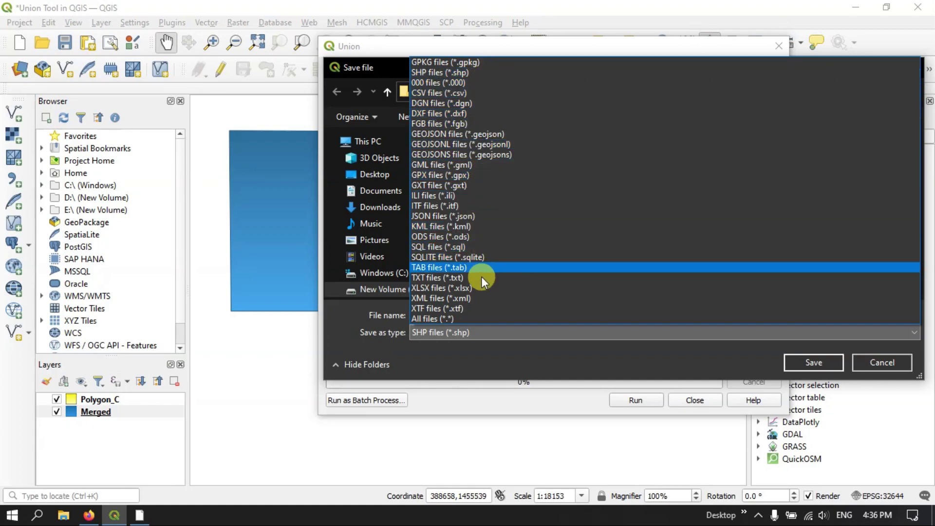
left_click(489, 332)
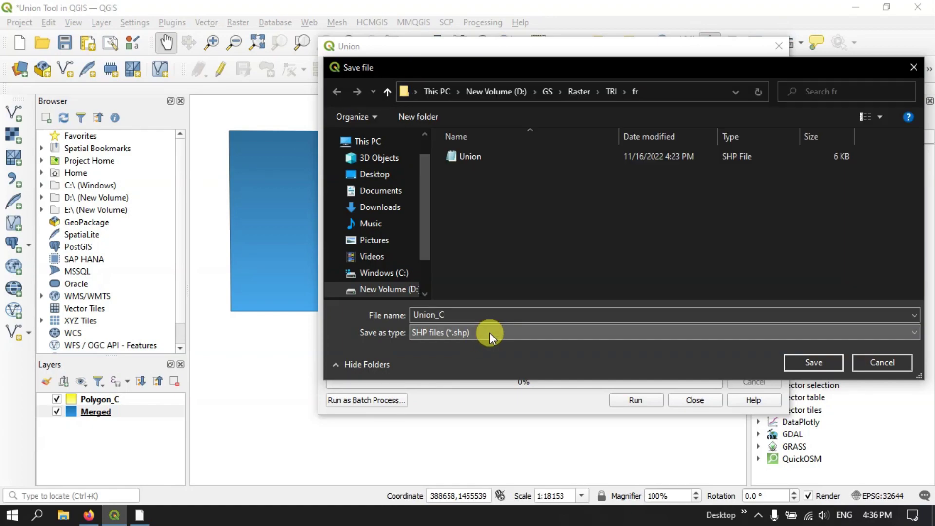
left_click(825, 363)
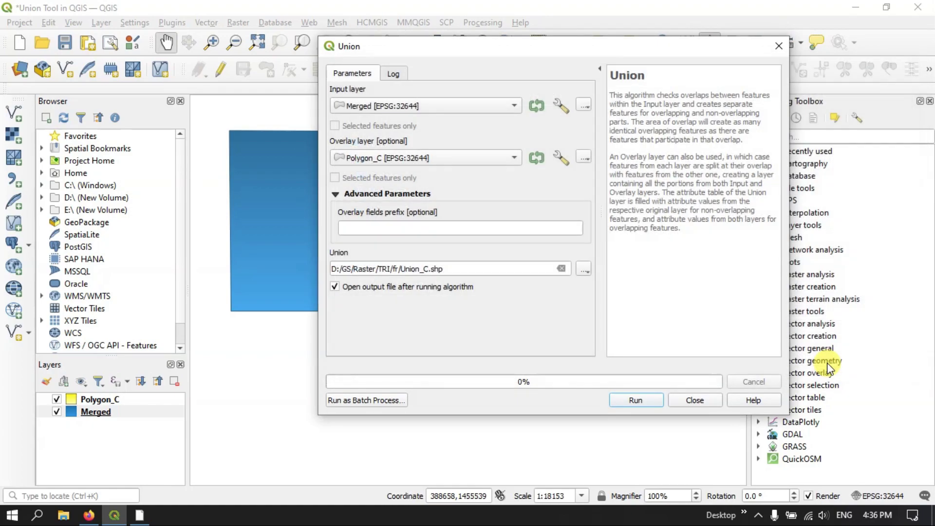
Step: Run the Union, close the tool, and hide Polygon_C and Merged so only Union_C shows
left_click(636, 402)
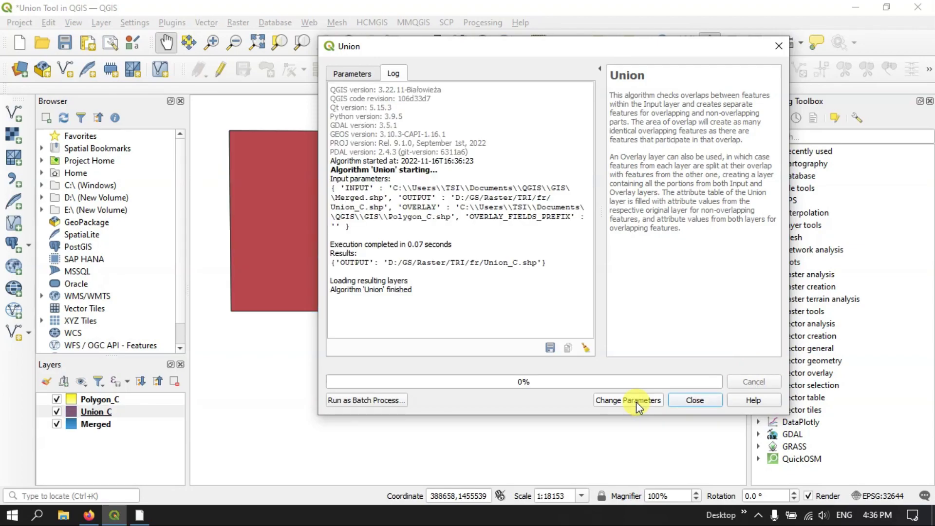
left_click(771, 48)
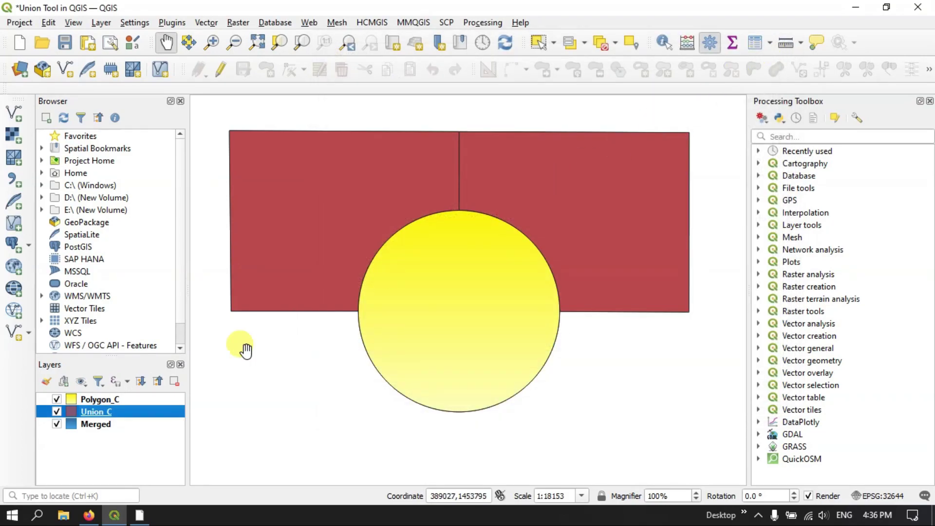
left_click(57, 399)
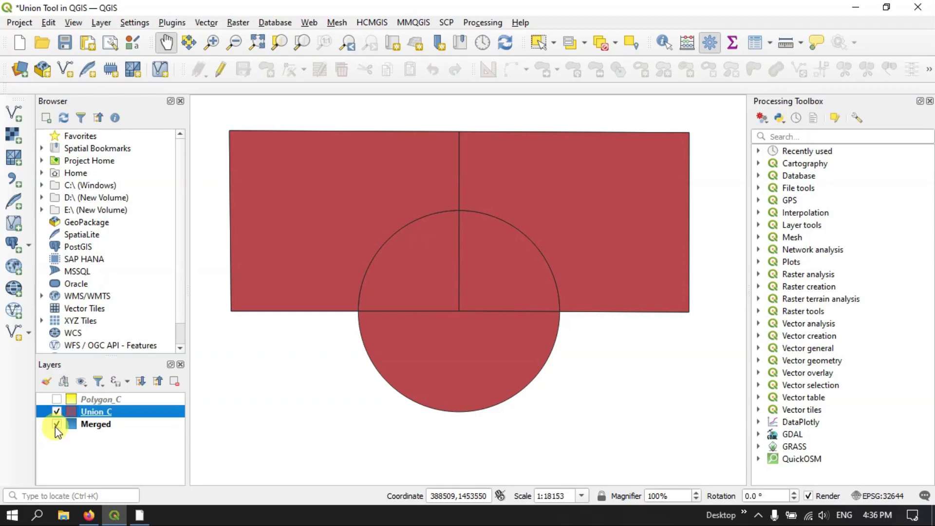
left_click(57, 426)
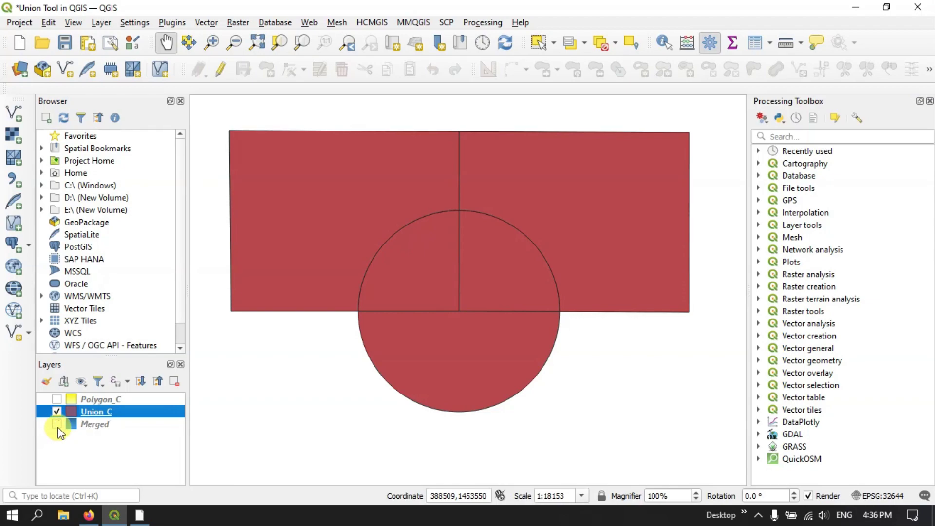
left_click(100, 399)
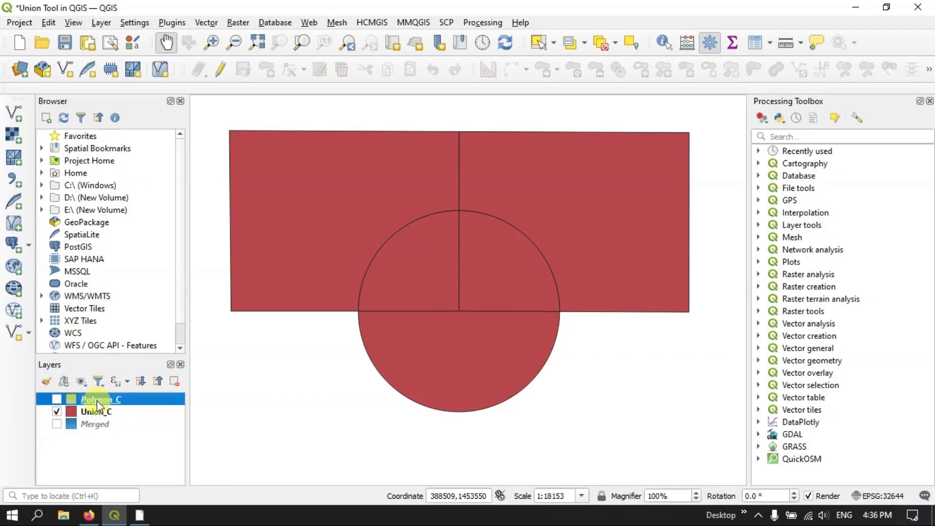
scroll(492, 229, "down", 1)
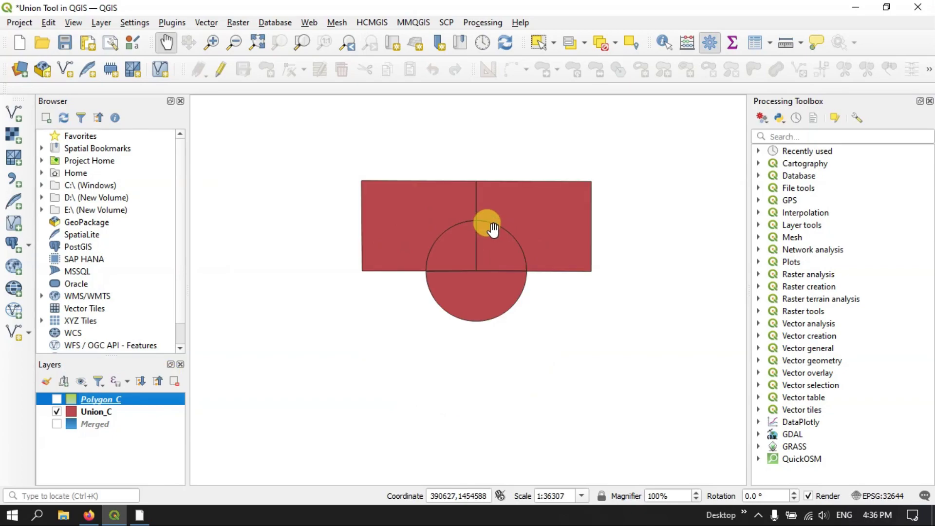
scroll(492, 229, "up", 1)
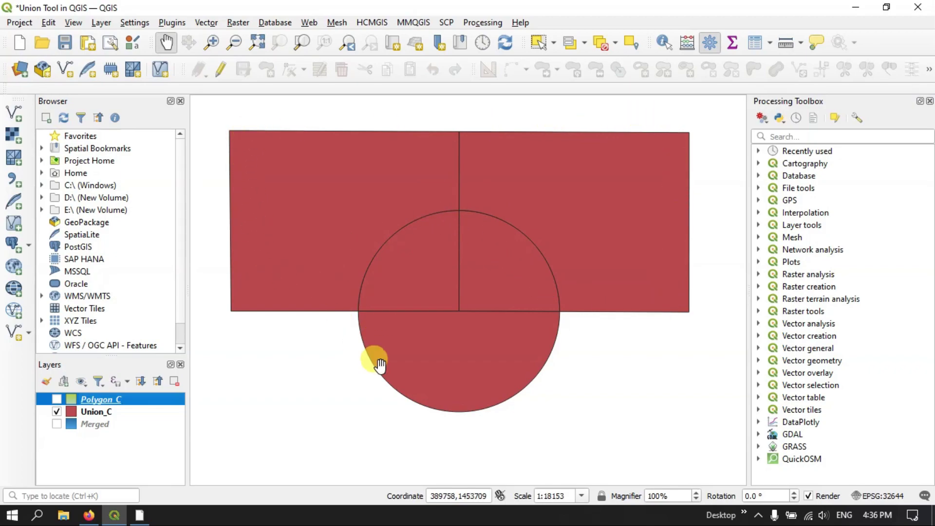
Step: Open the Union_C attribute table with its 5 features and drag it down to reveal the map
left_click(95, 412)
right_click(99, 411)
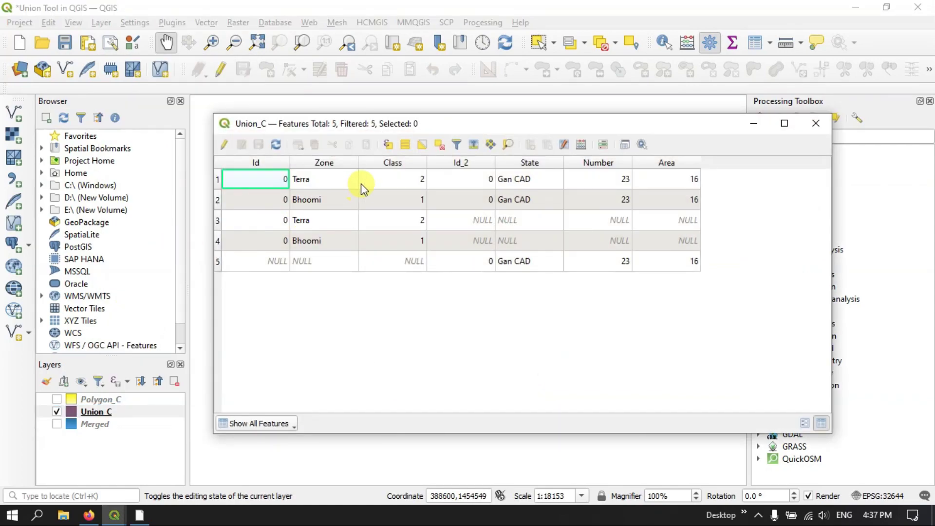
left_click_drag(436, 125, 472, 151)
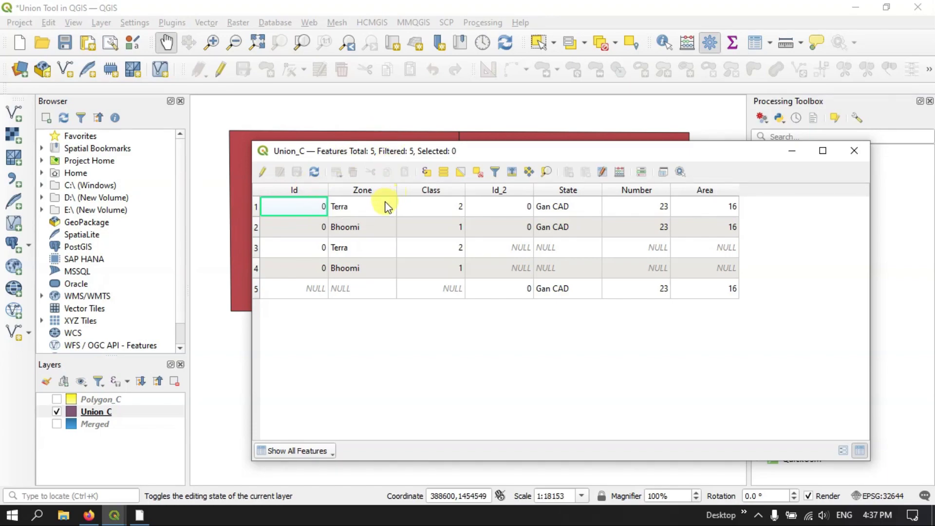
left_click_drag(595, 153, 582, 404)
Step: Select the upper-right quarter-circle, then the upper-right rectangle piece, checking each against the table
left_click(539, 44)
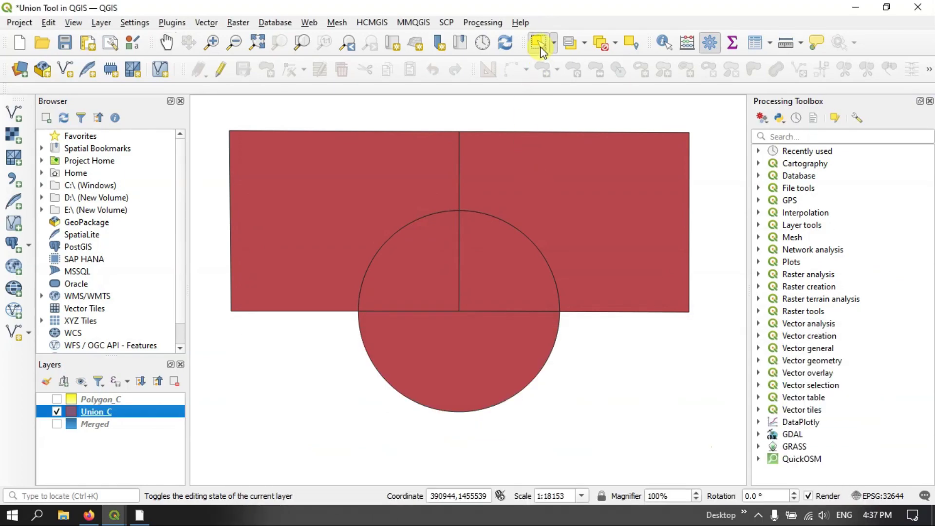
left_click(499, 271)
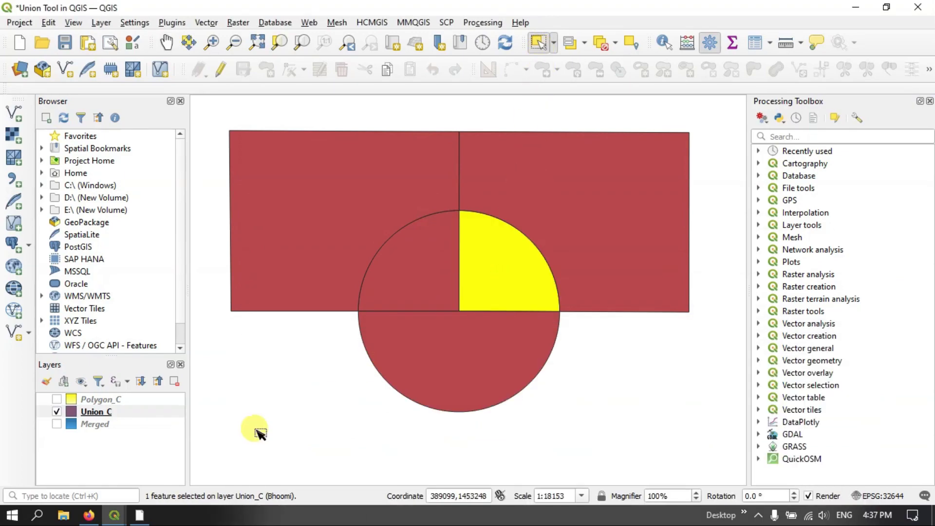
mouse_move(114, 515)
left_click(240, 452)
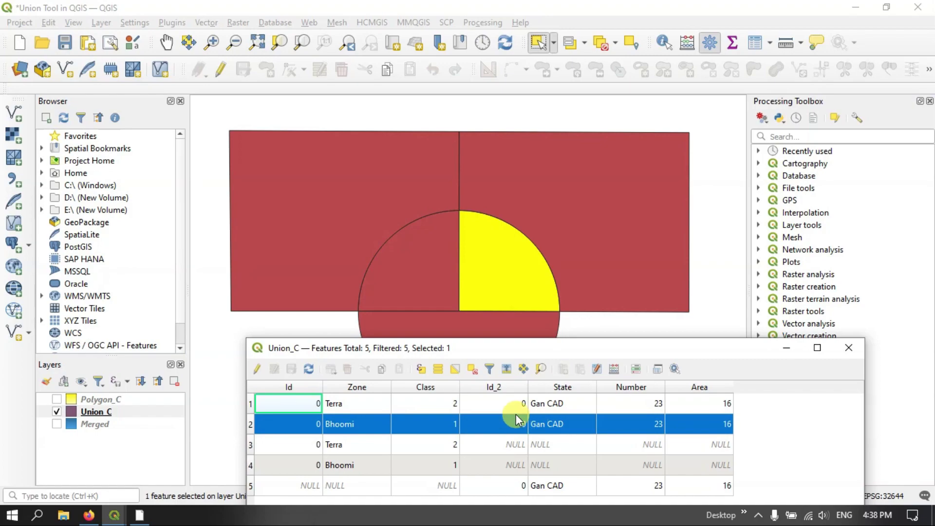
left_click_drag(566, 349, 591, 330)
left_click(609, 198)
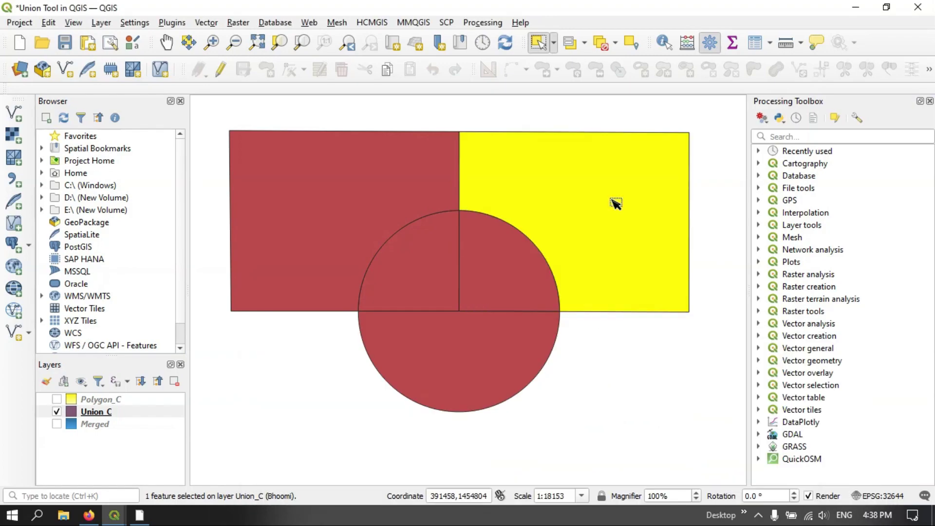
Step: Check the rectangle piece's row with NULL circle attributes, then close the table and clear the selection
left_click(118, 514)
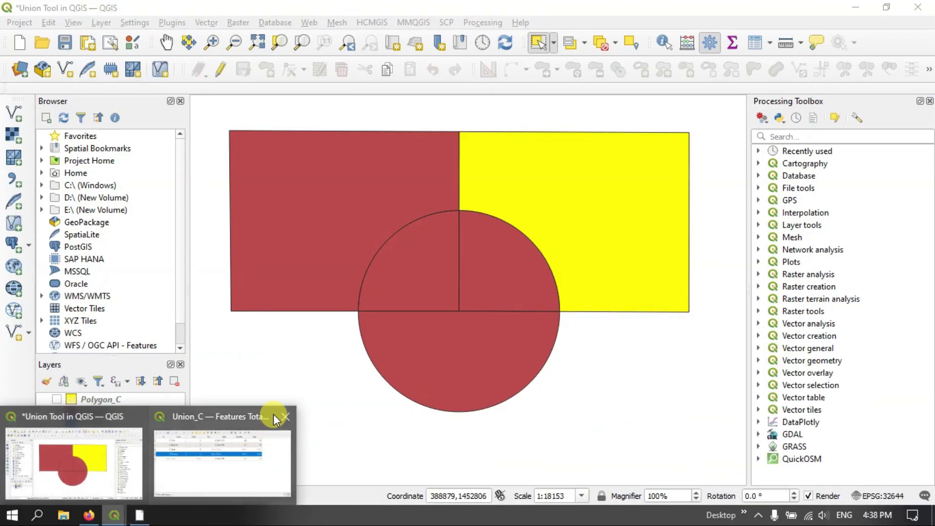
left_click(210, 415)
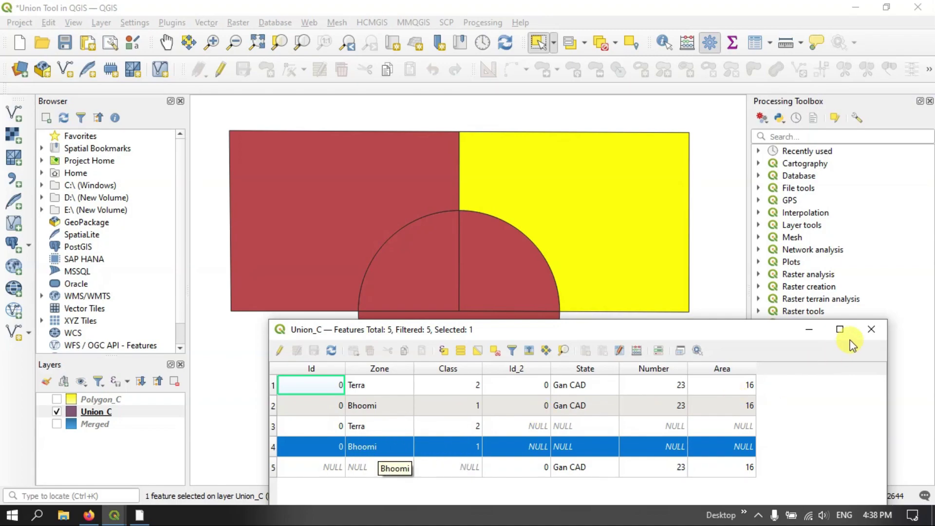
left_click(868, 330)
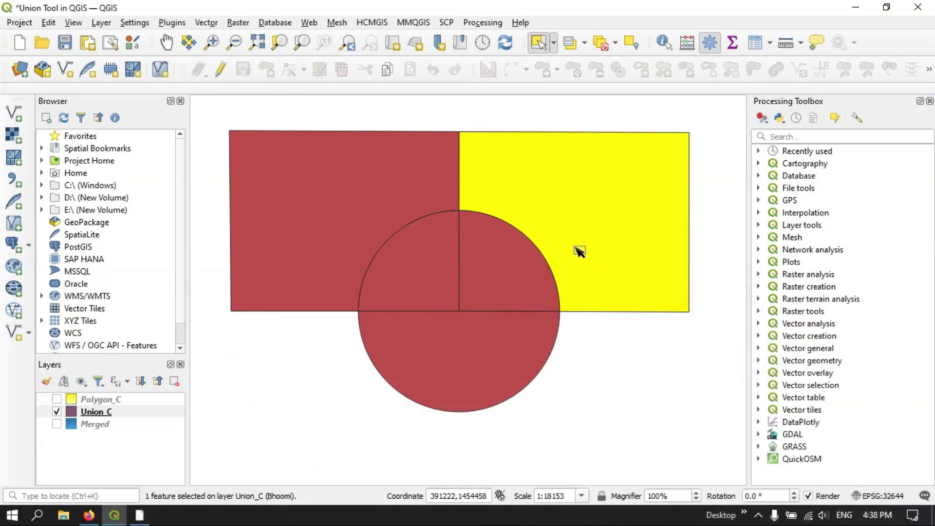
left_click(653, 360)
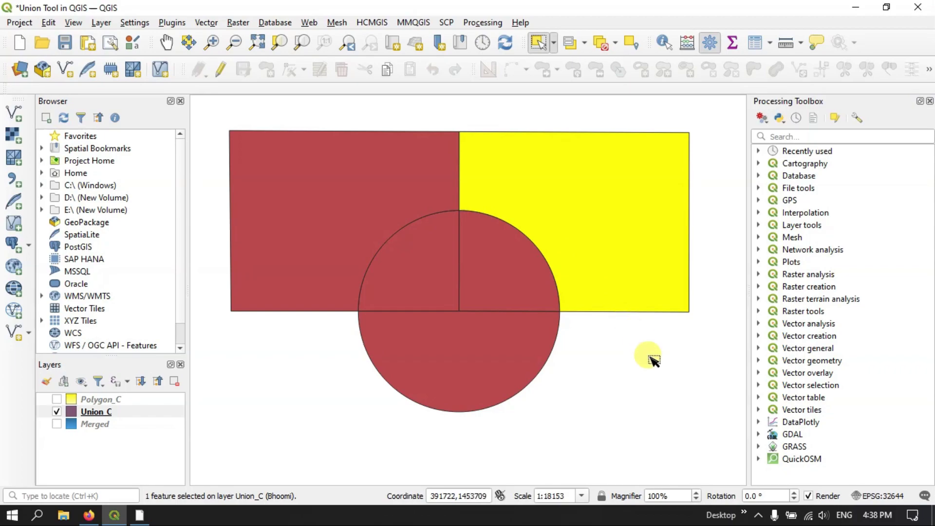